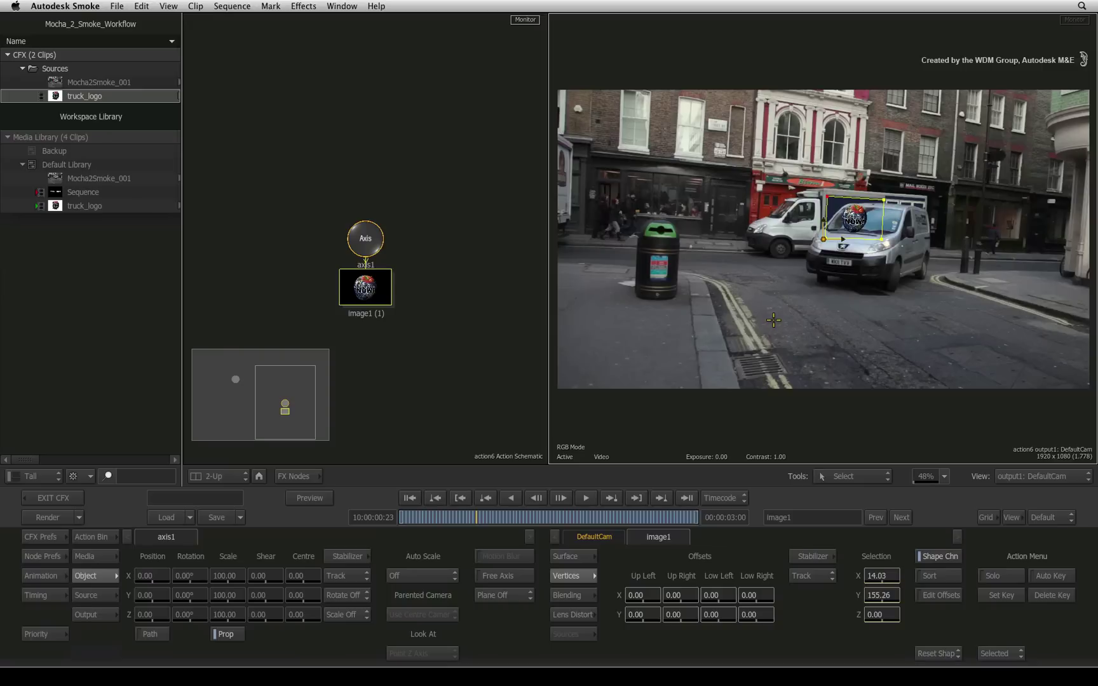
{"action": "mouse_move", "coordinate": [476, 517]}
{"action": "left_mouse_down"}
{"action": "mouse_move", "coordinate": [669, 500]}
{"action": "mouse_move", "coordinate": [488, 498]}
{"action": "left_mouse_up"}
{"action": "left_click", "coordinate": [486, 498]}
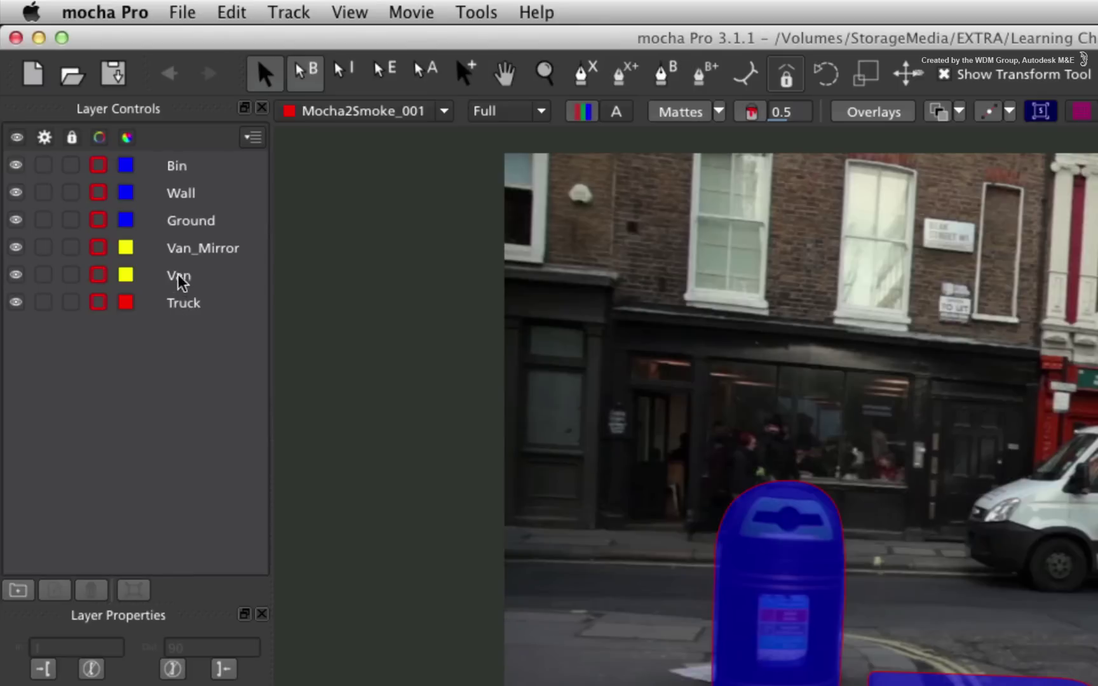
- In mocha Pro, export the Van layer's shape data as a Flame GMask Script named Van in the Mocha_Exports folder
{"action": "left_click", "coordinate": [89, 139]}
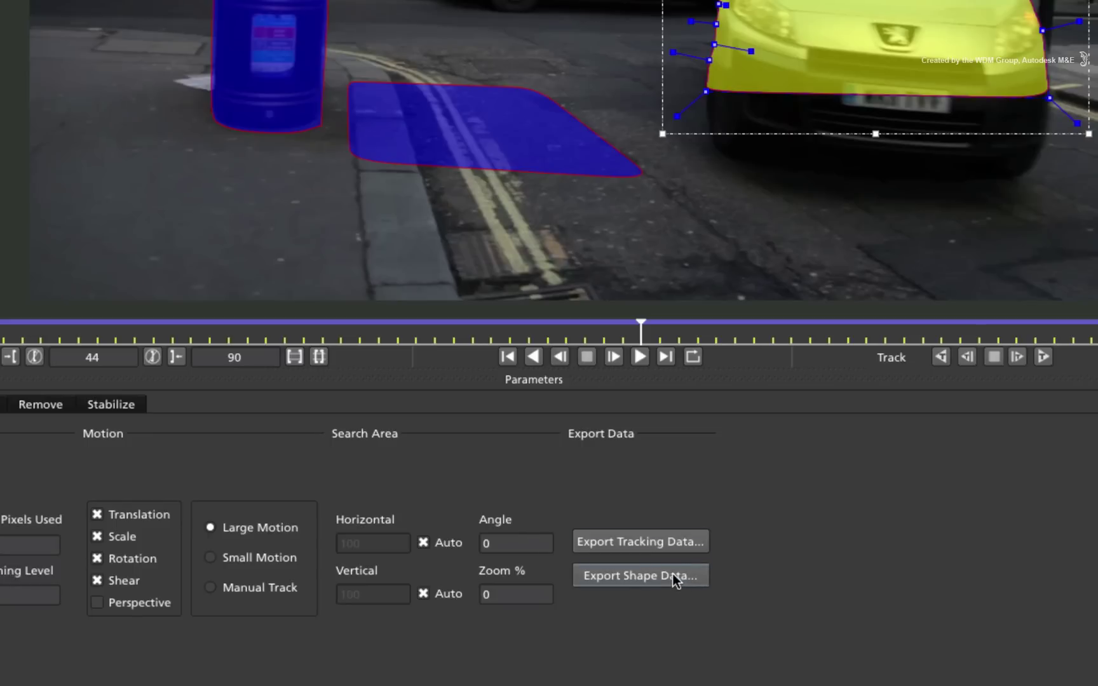
{"action": "left_click", "coordinate": [672, 574]}
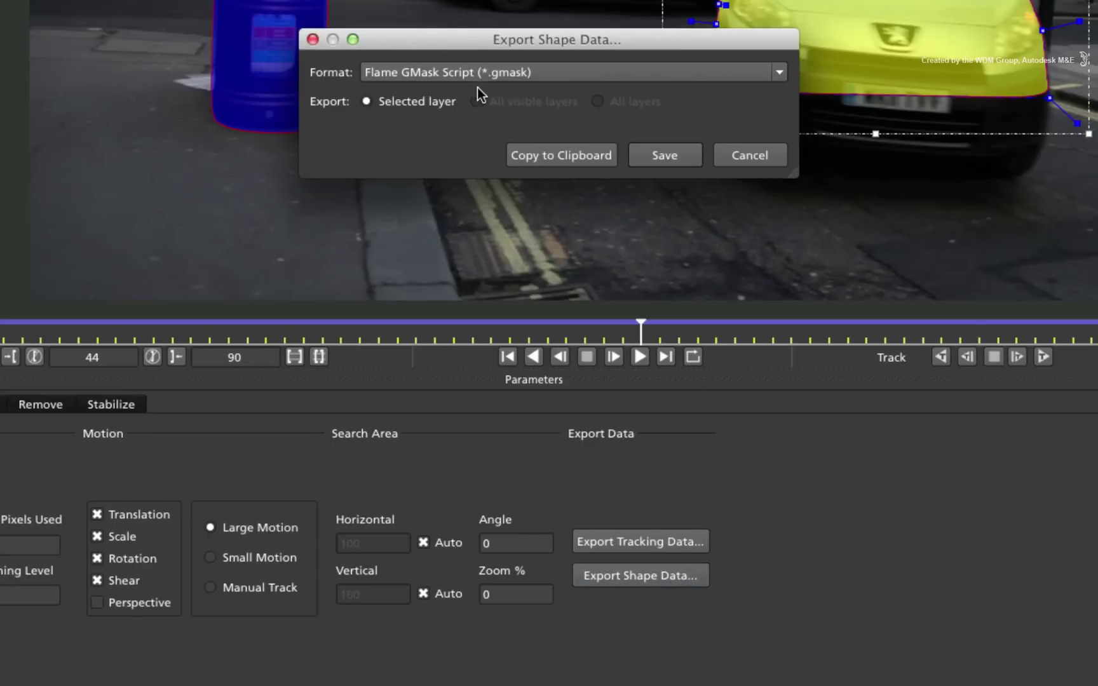
{"action": "left_click", "coordinate": [669, 156]}
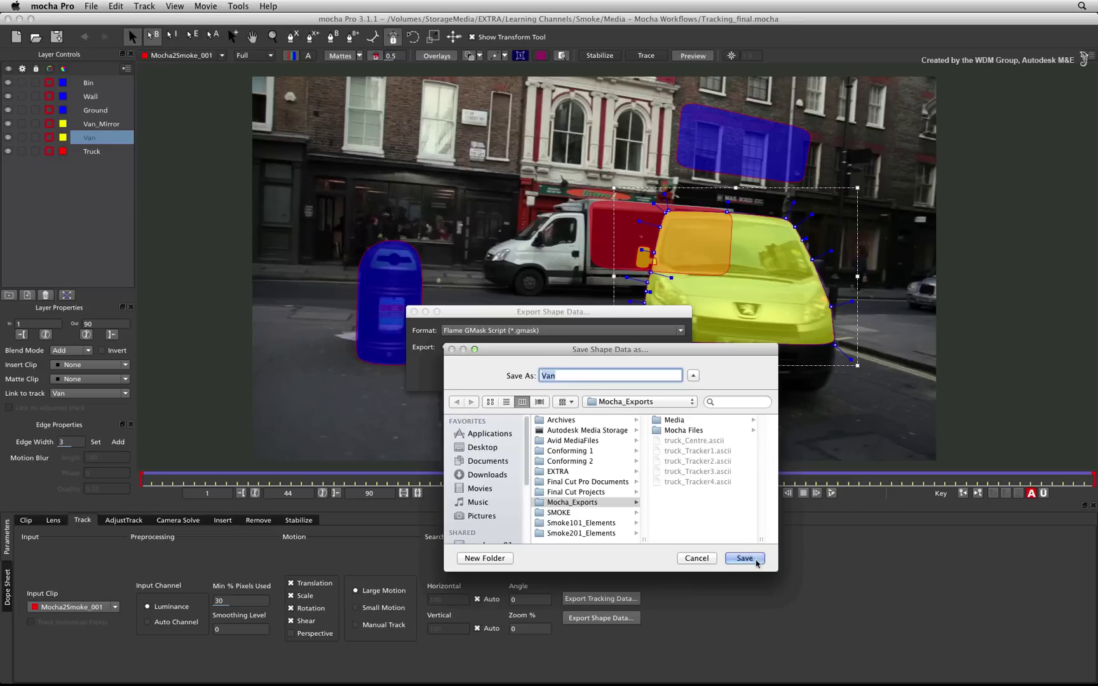
{"action": "left_click", "coordinate": [756, 562]}
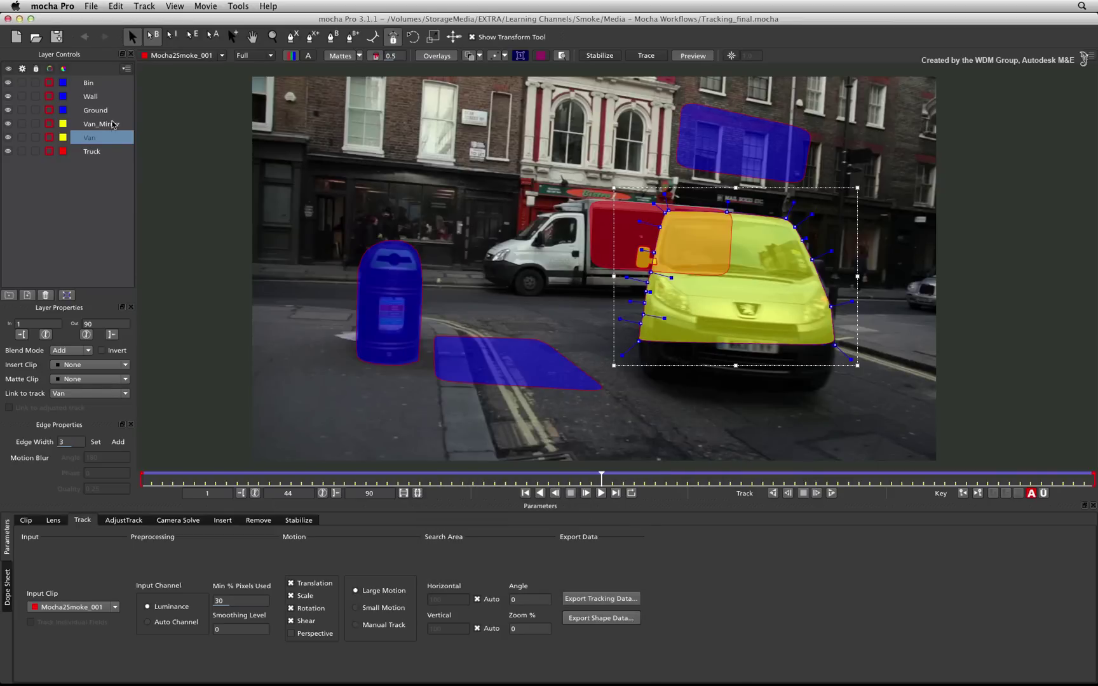
- Export the Van_Mirror layer's shape data as a Flame GMask Script named Van_Mirror in the Mocha_Exports folder
{"action": "left_click", "coordinate": [114, 124]}
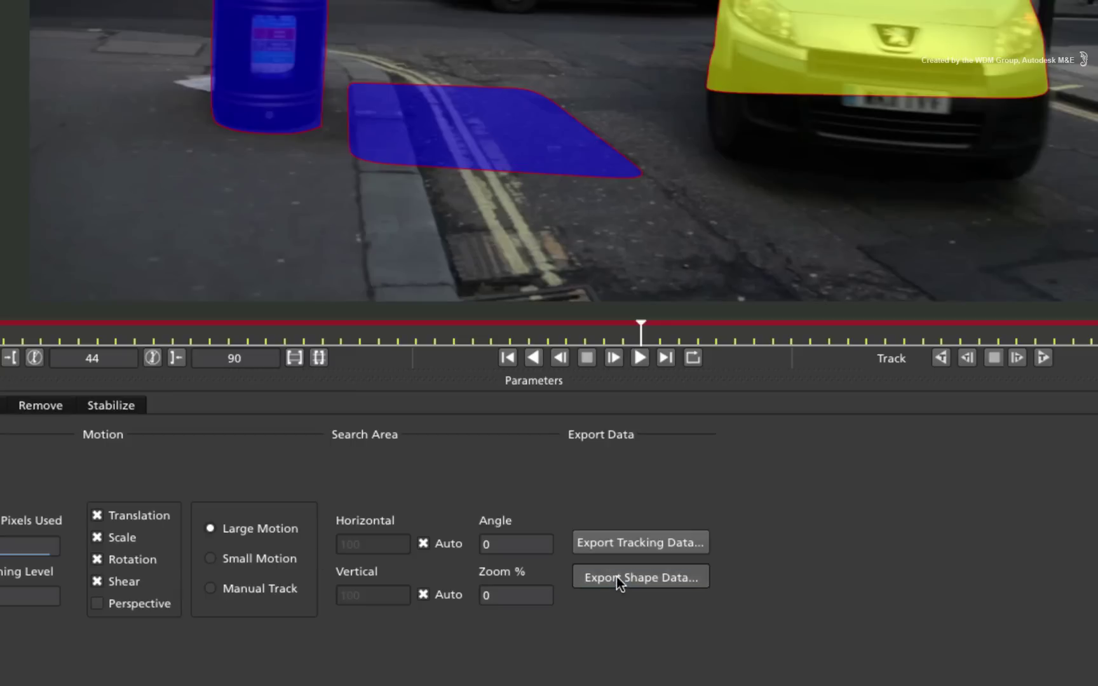
{"action": "left_click", "coordinate": [617, 576]}
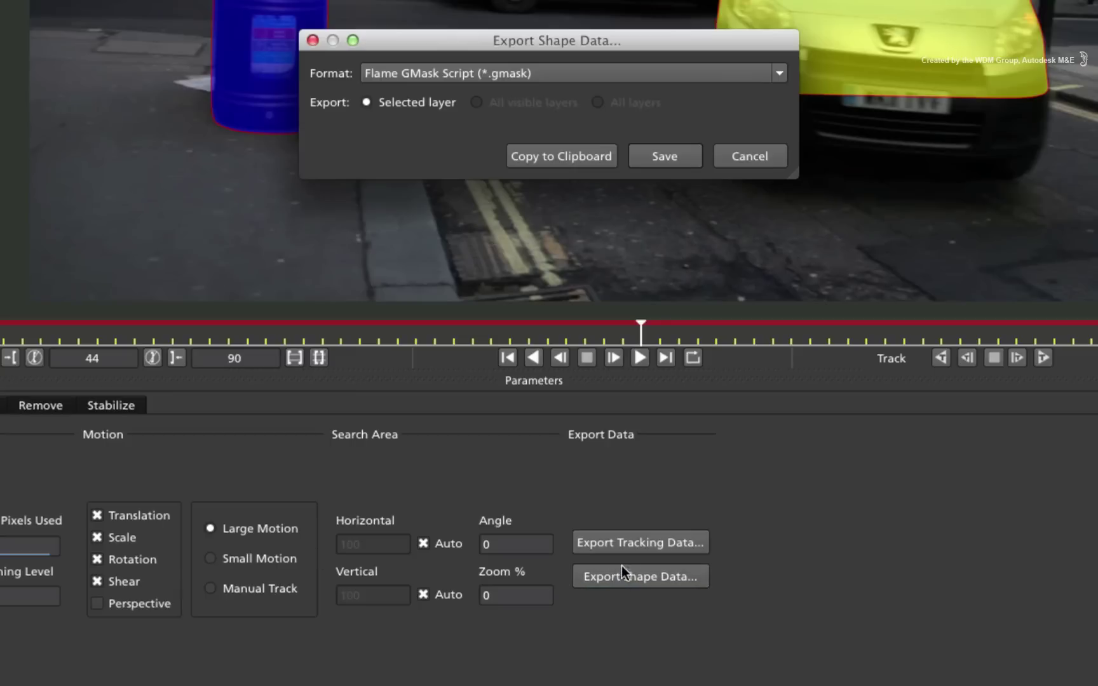
{"action": "left_click", "coordinate": [670, 162]}
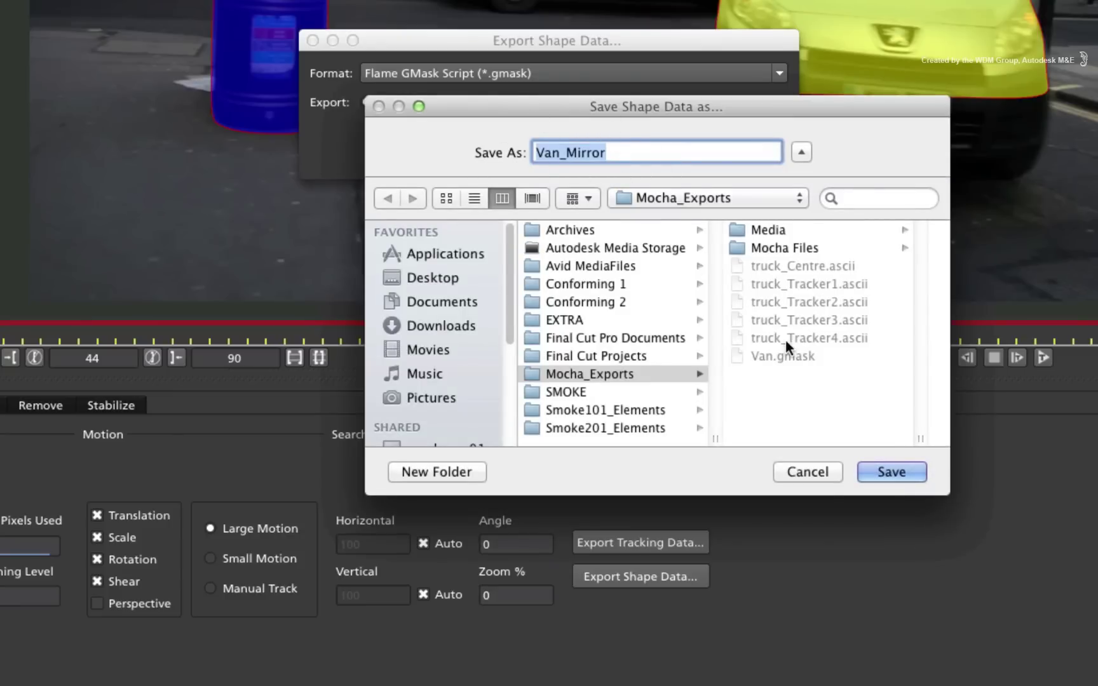
{"action": "left_click", "coordinate": [910, 474]}
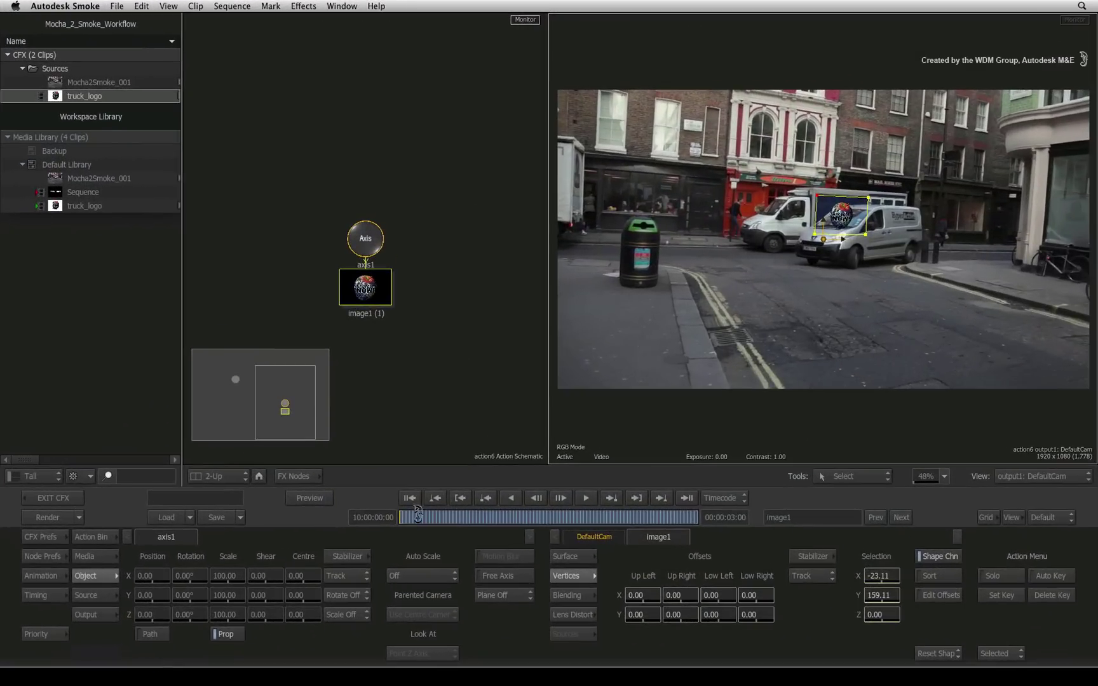
- Switch to Smoke, add a GMask node to the ConnectFX schematic and connect the Mocha2Smoke_001 clip to its front input
{"action": "left_click_drag", "start_coordinate": [418, 514], "coordinate": [507, 507]}
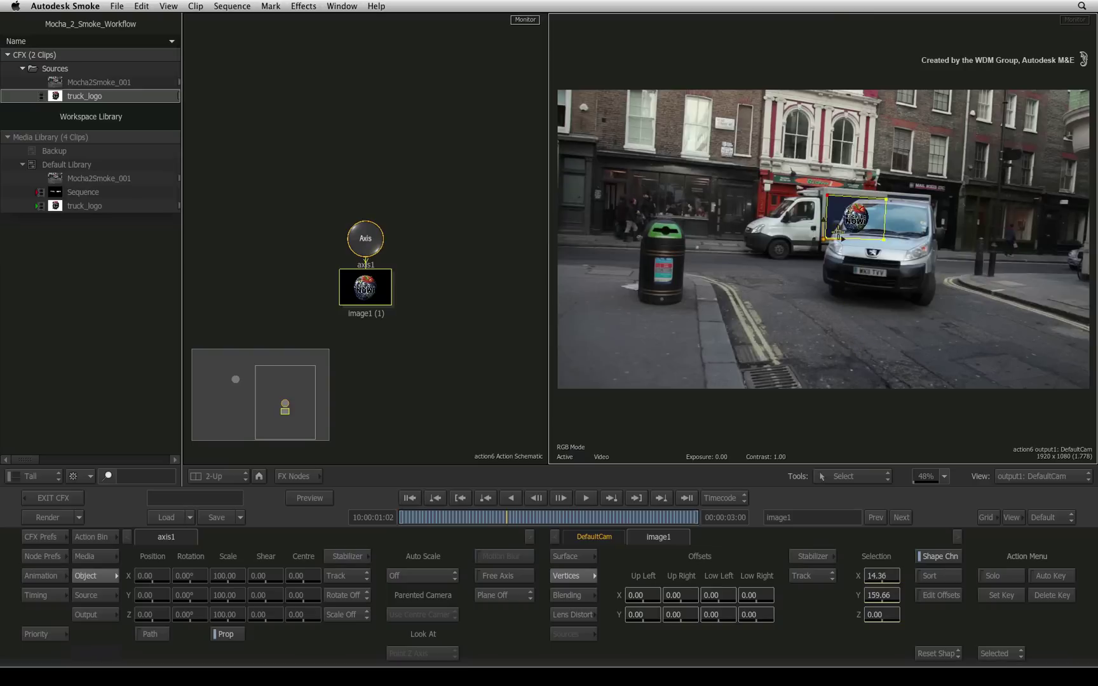
{"action": "left_click_drag", "start_coordinate": [513, 513], "coordinate": [348, 486]}
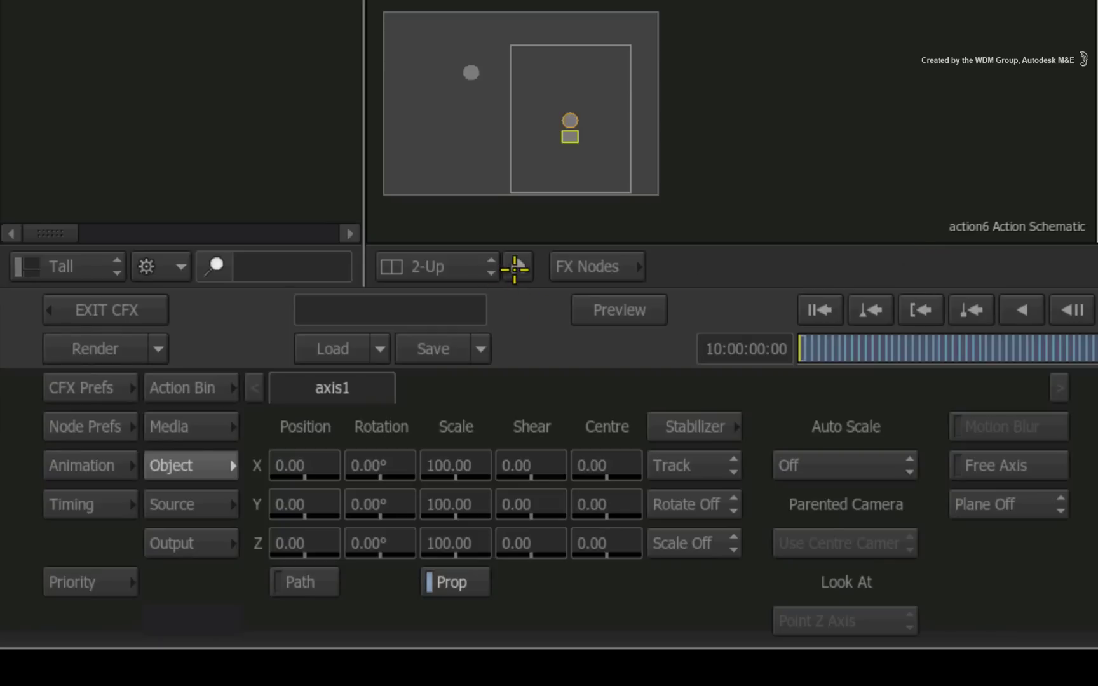
{"action": "left_click", "coordinate": [515, 268]}
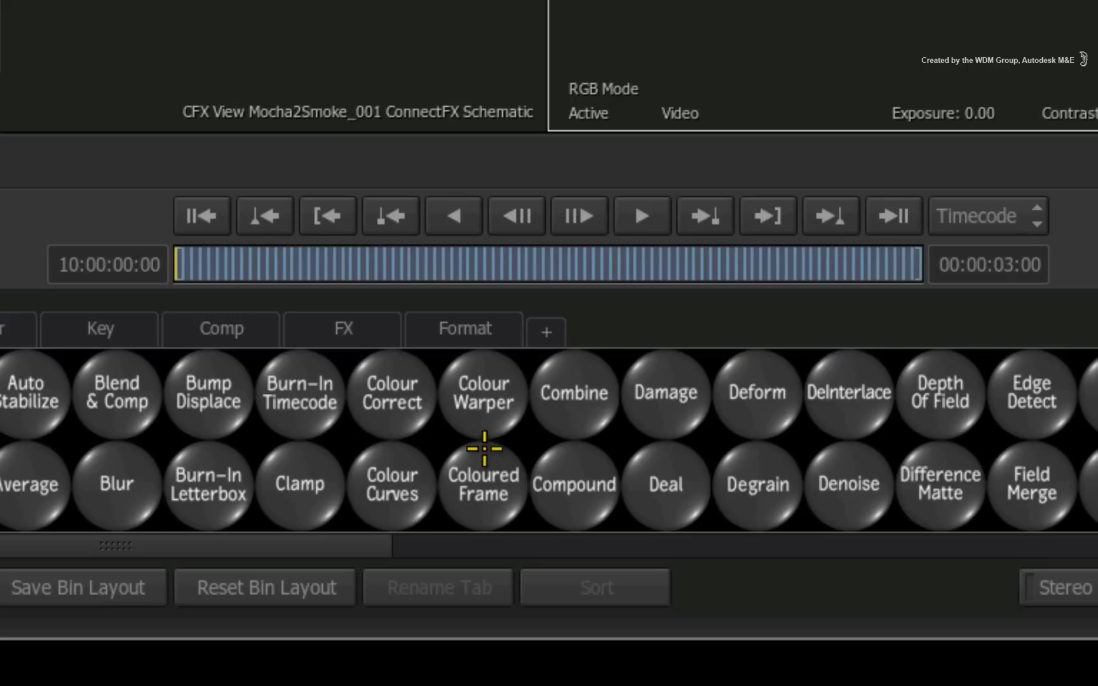
{"action": "key", "text": "g"}
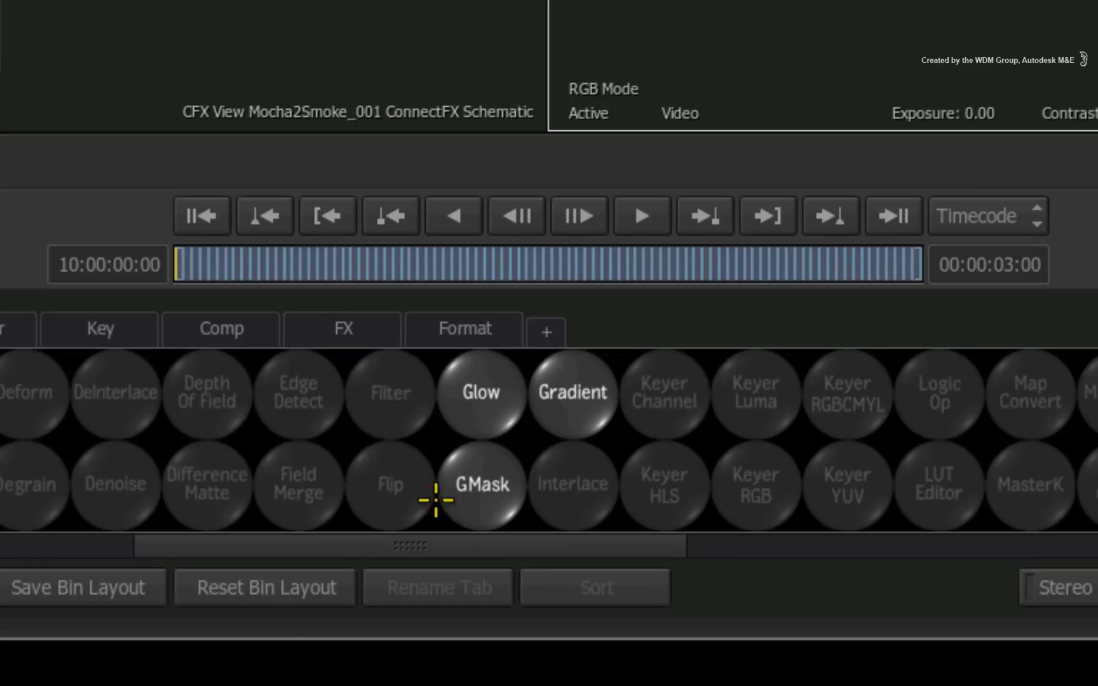
{"action": "left_click_drag", "start_coordinate": [480, 488], "coordinate": [616, 488]}
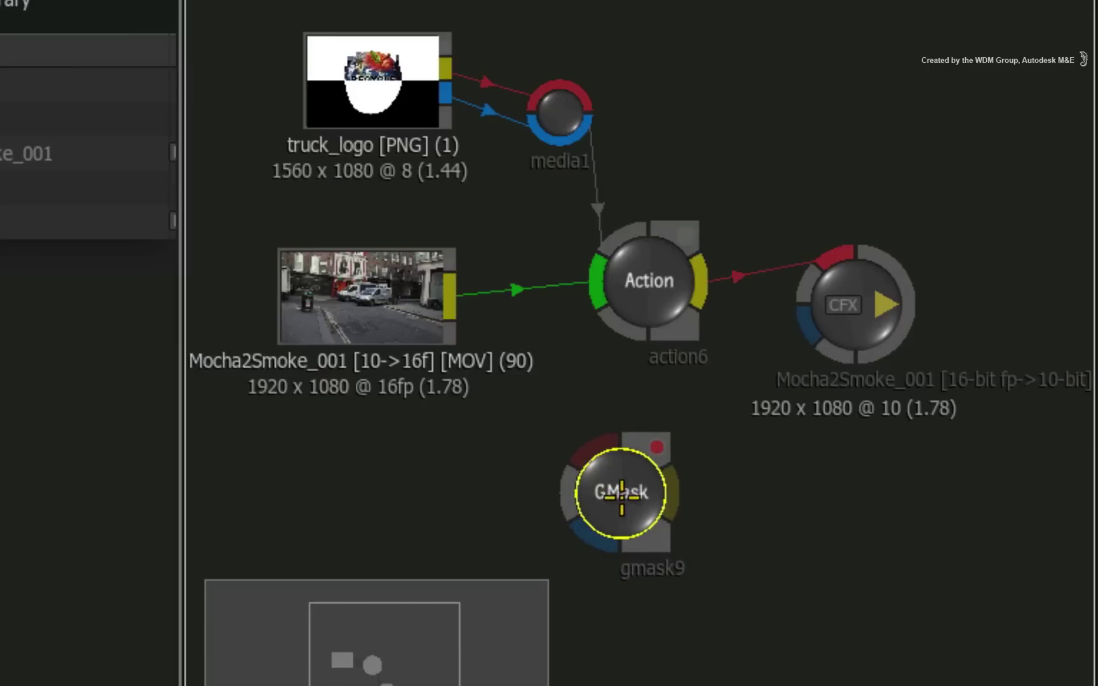
{"action": "left_click_drag", "start_coordinate": [463, 309], "coordinate": [596, 483]}
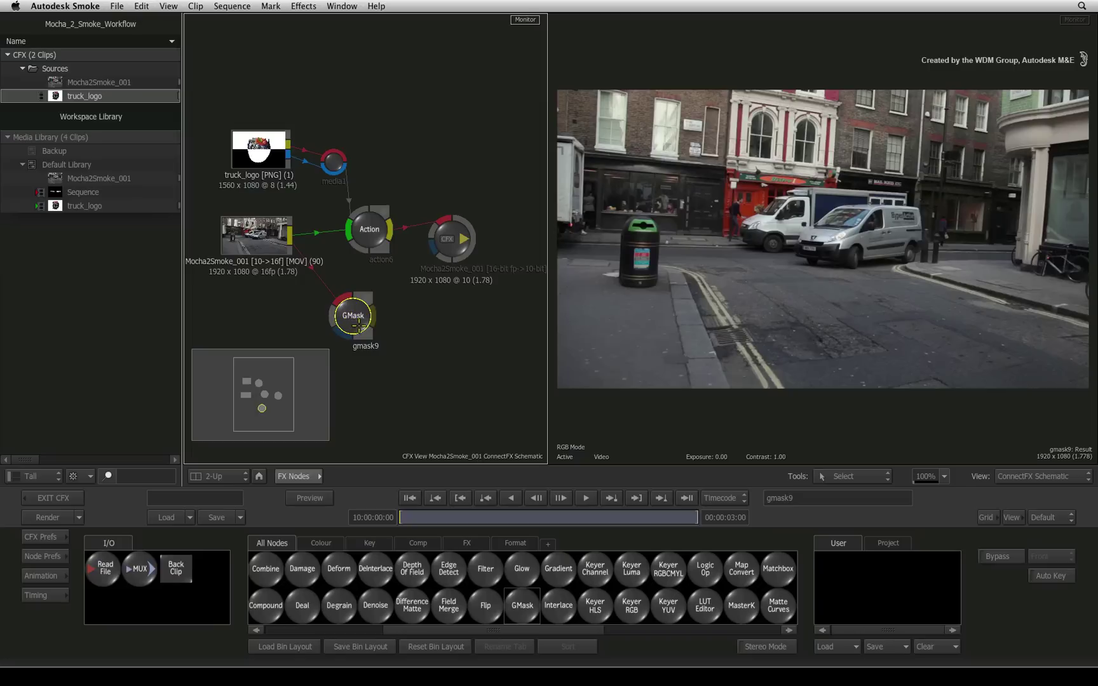
- Load Van.gmask from the Mocha_Exports bookmark into the GMask node and check the animated mask over the shot
{"action": "double_click", "coordinate": [356, 321]}
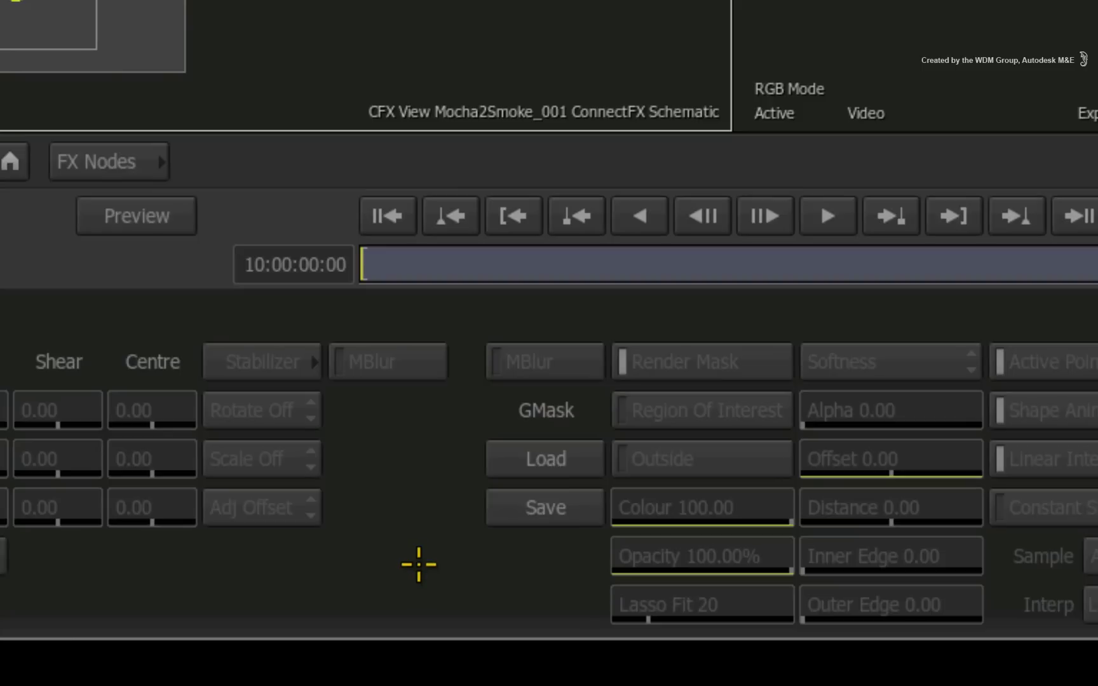
{"action": "left_click", "coordinate": [574, 458]}
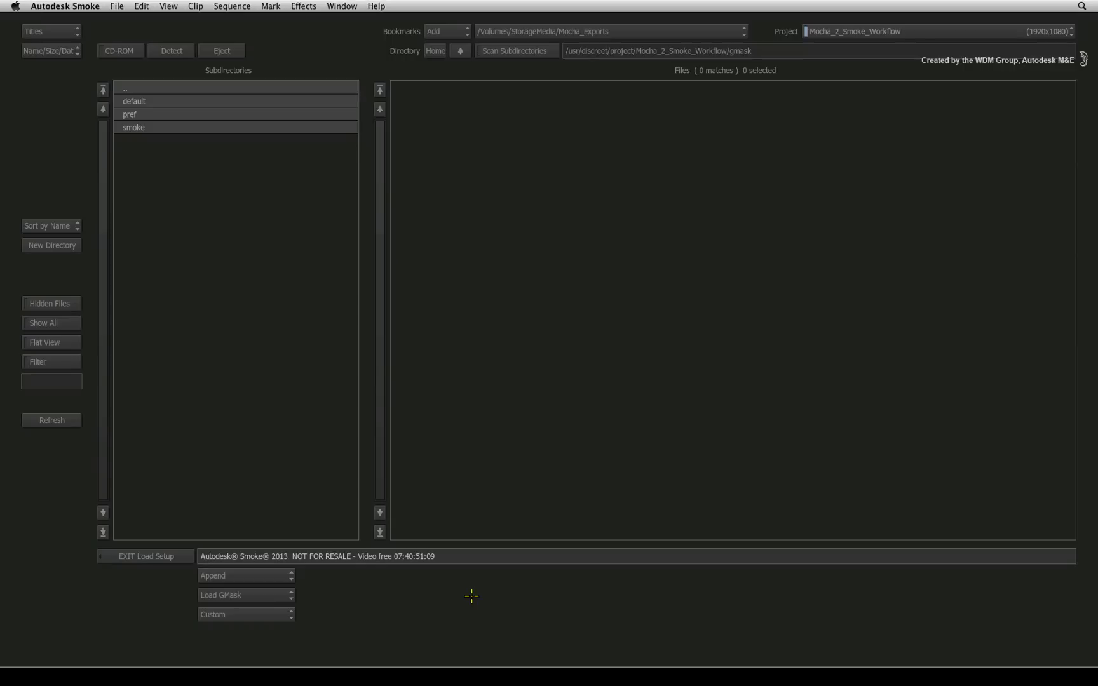
{"action": "left_click", "coordinate": [578, 30]}
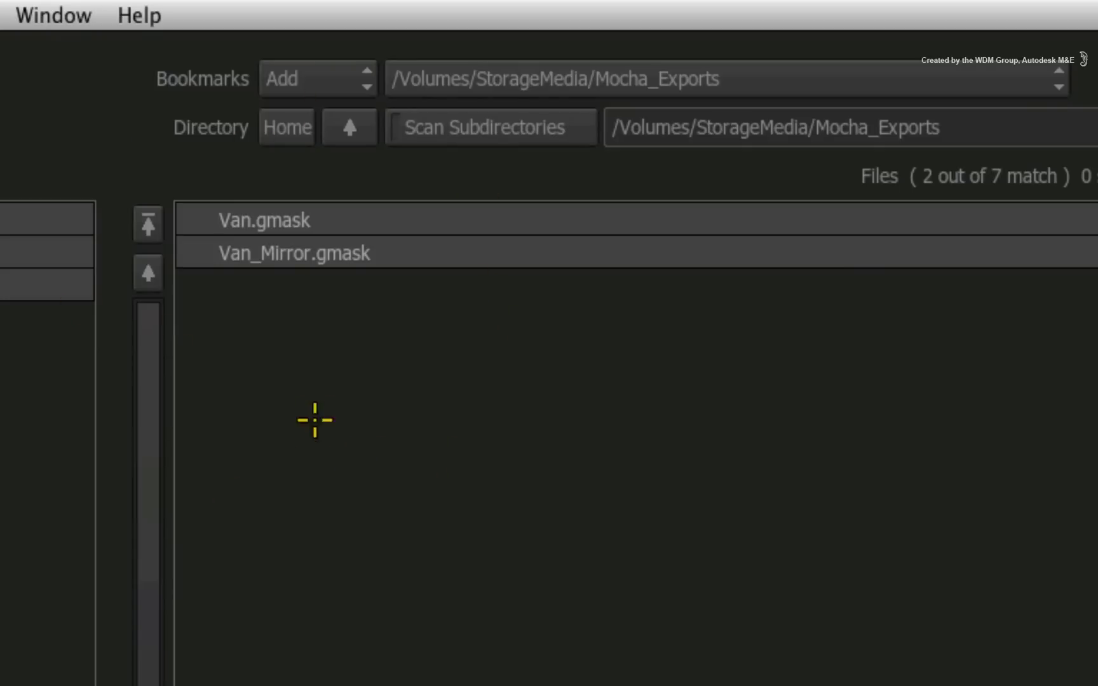
{"action": "left_click", "coordinate": [326, 219]}
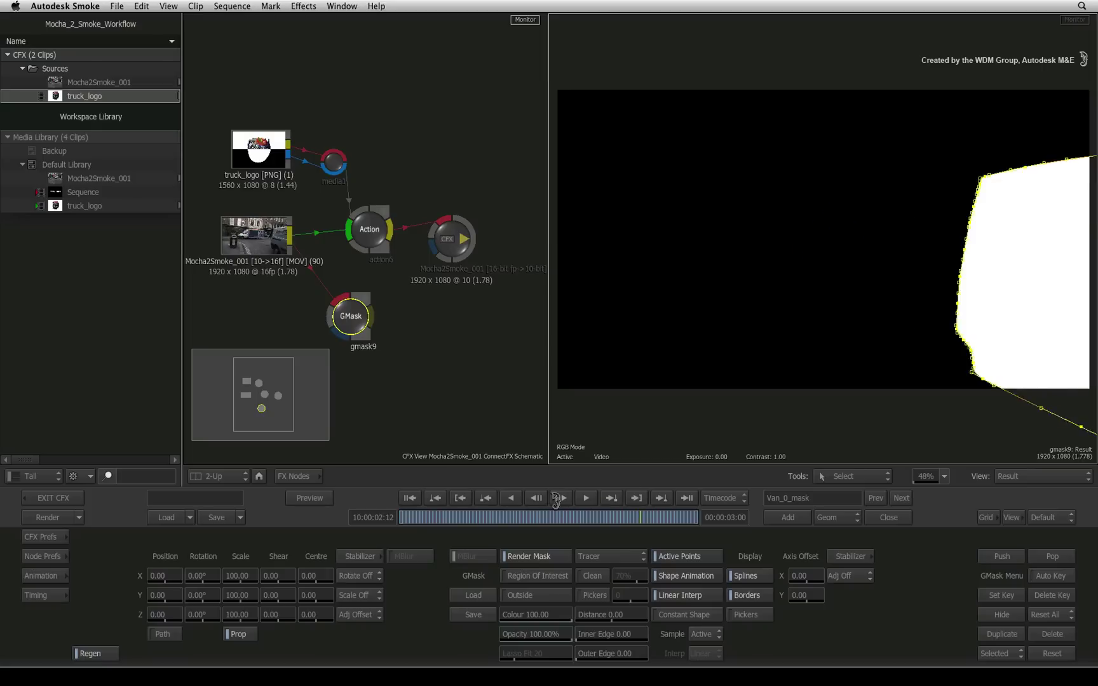
{"action": "left_click_drag", "start_coordinate": [496, 506], "coordinate": [367, 517]}
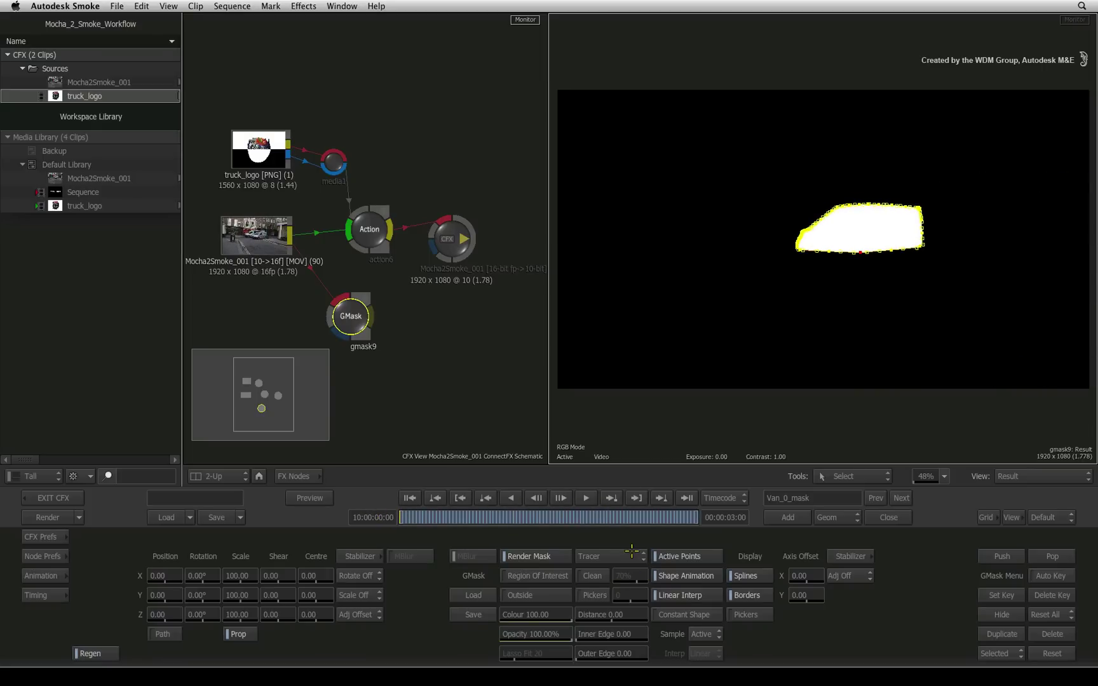
- Enable Auto Key for the GMask and set the van mask's softness offset to 3.00
{"action": "left_click_drag", "start_coordinate": [540, 517], "coordinate": [577, 517]}
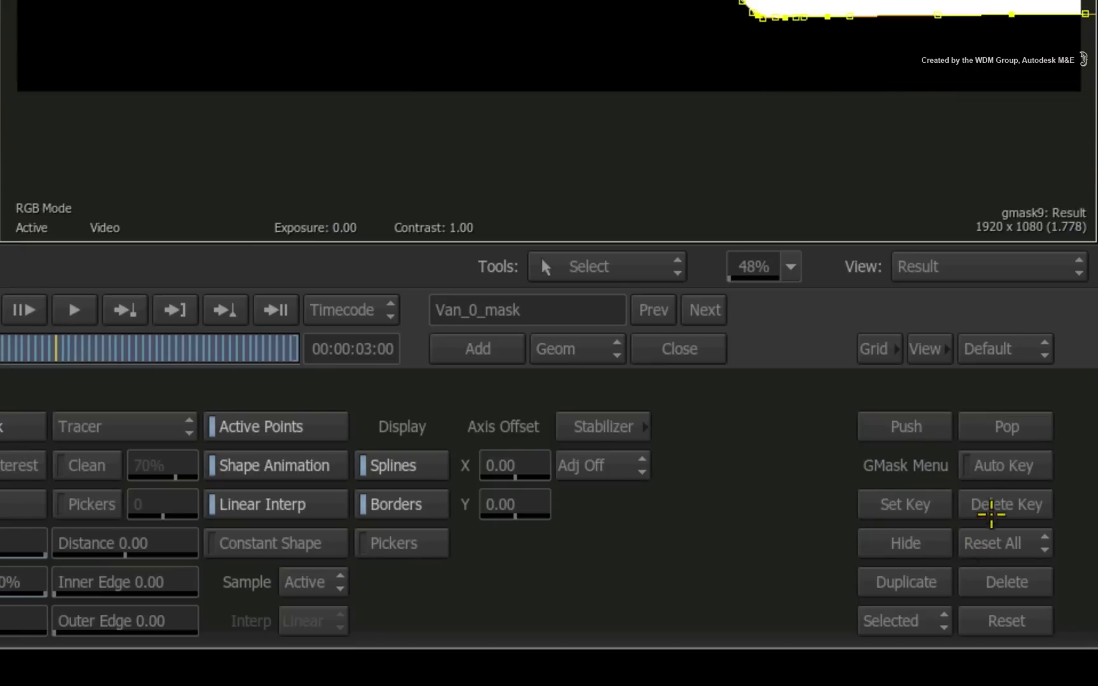
{"action": "left_click", "coordinate": [1004, 465]}
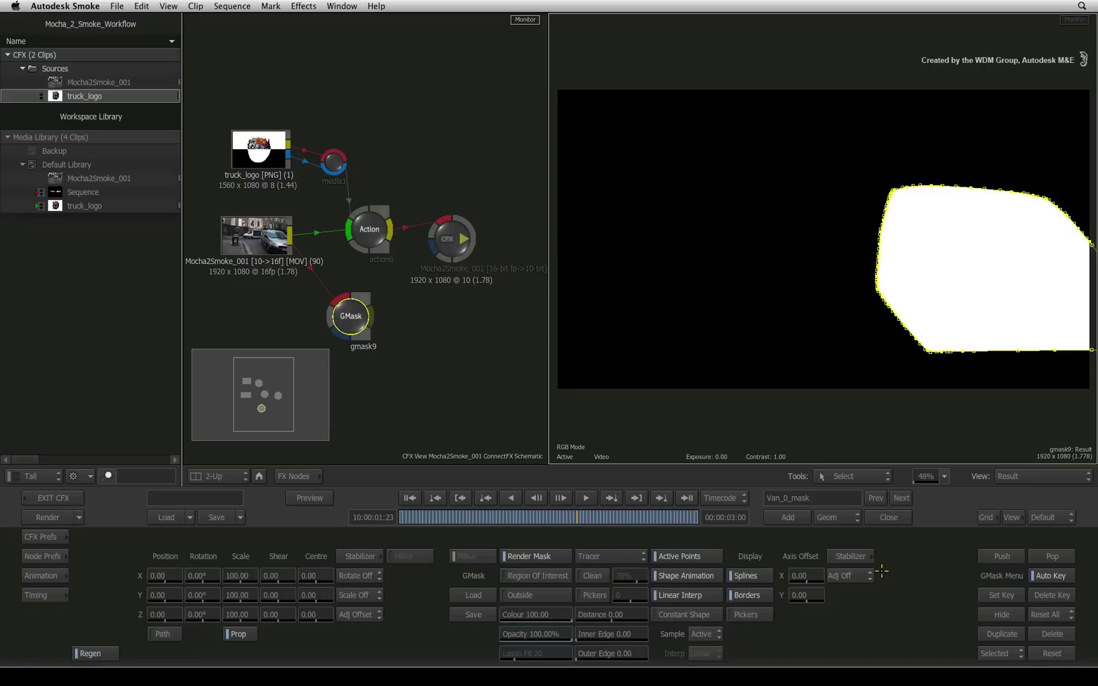
{"action": "left_click_drag", "start_coordinate": [600, 514], "coordinate": [584, 516]}
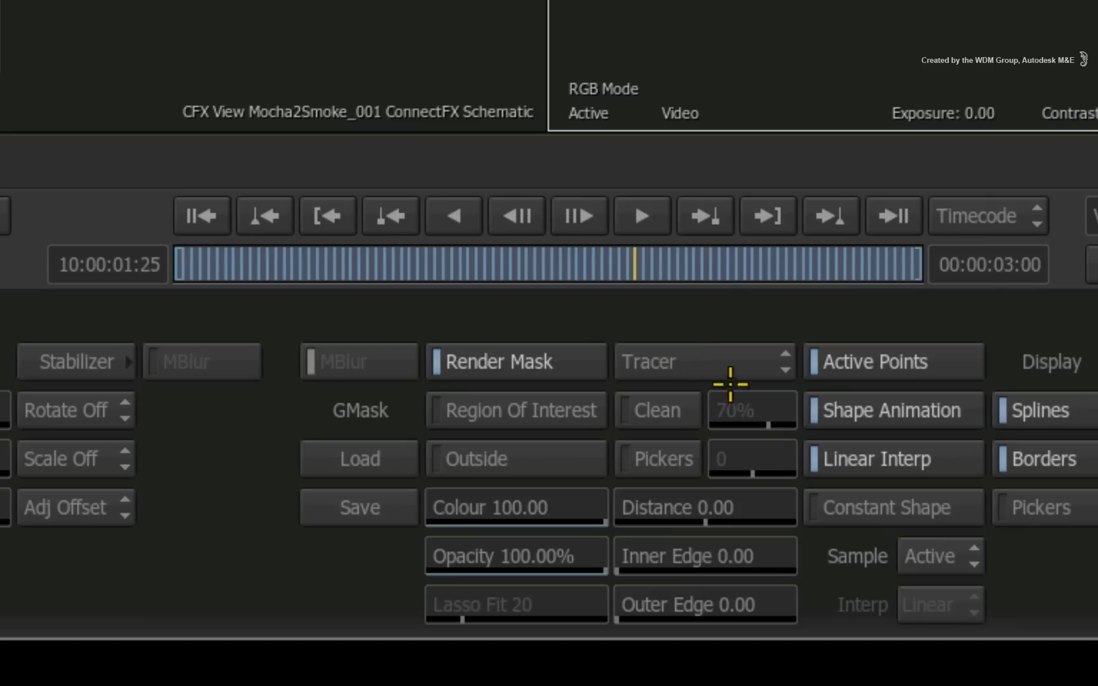
{"action": "left_click", "coordinate": [626, 558]}
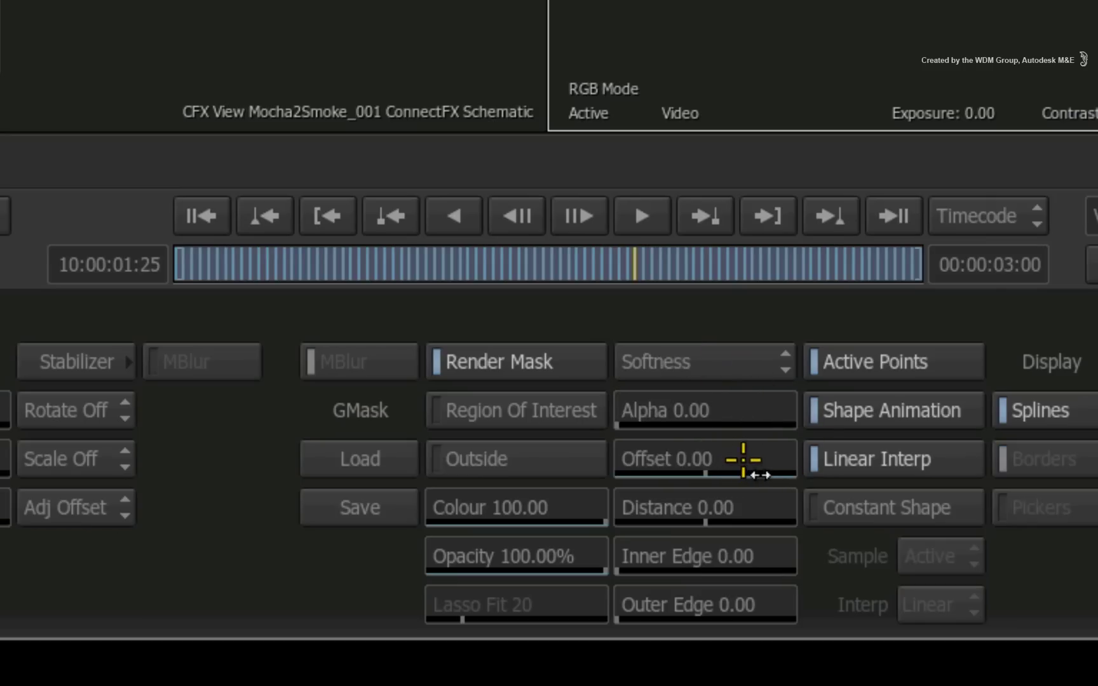
{"action": "left_click_drag", "start_coordinate": [743, 456], "coordinate": [747, 461]}
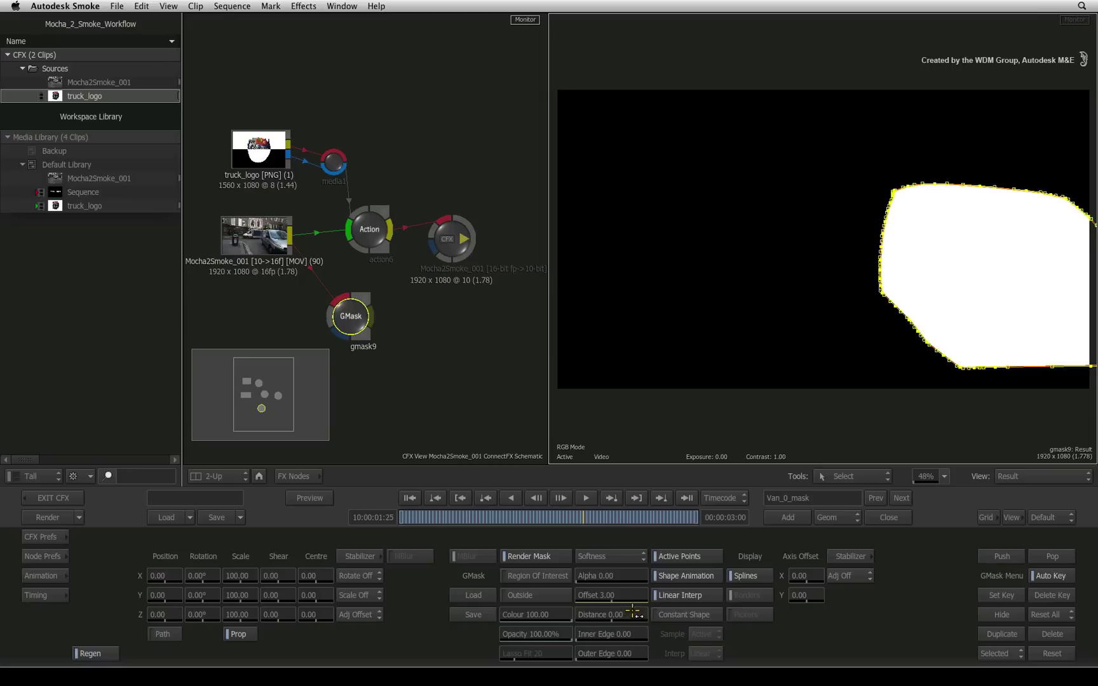
{"action": "left_click_drag", "start_coordinate": [556, 519], "coordinate": [625, 514]}
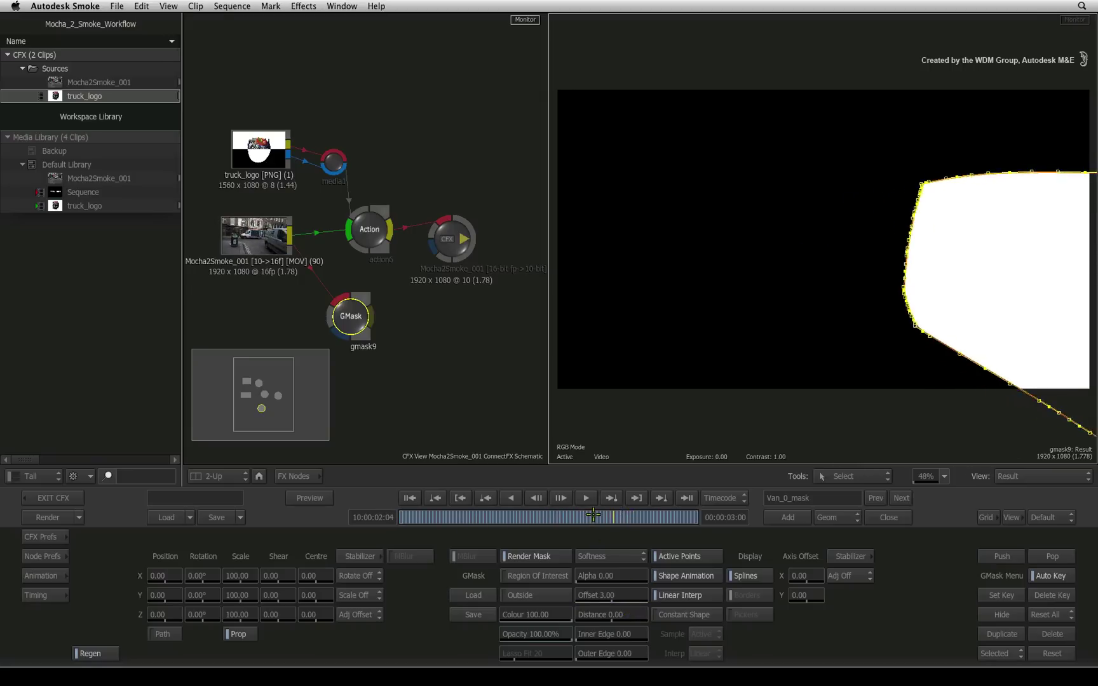
{"action": "left_click_drag", "start_coordinate": [593, 513], "coordinate": [608, 523]}
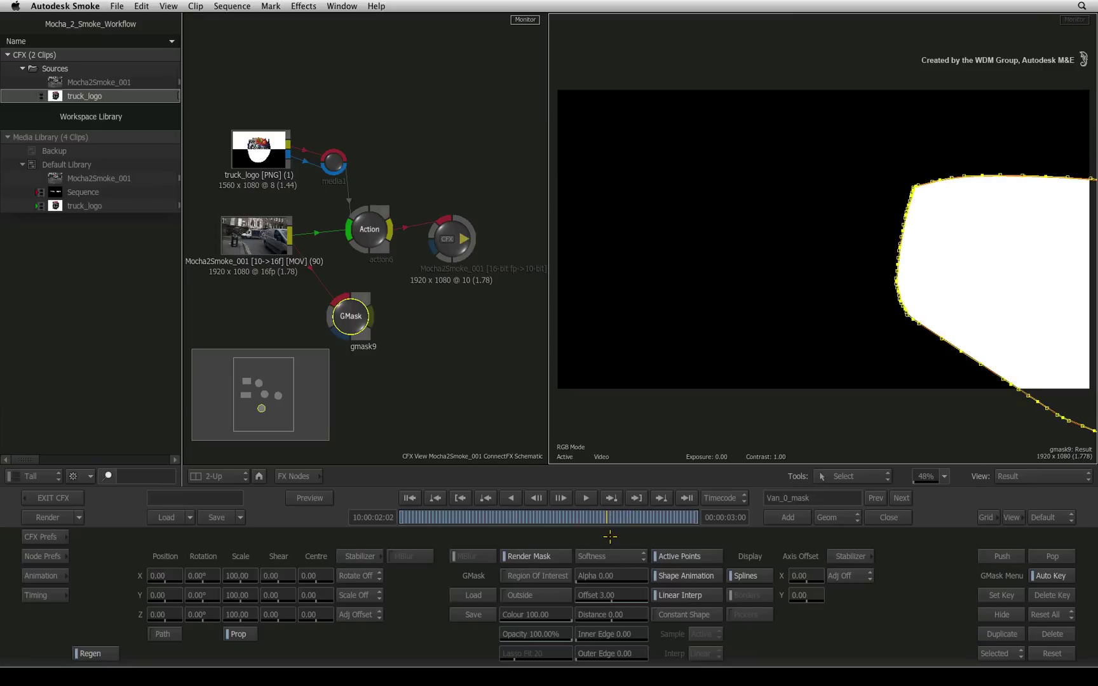
- Append Van_Mirror.gmask from Mocha_Exports to the GMask setup and set the mirror mask's offset to 0.95
{"action": "left_click", "coordinate": [471, 595]}
{"action": "left_click", "coordinate": [477, 100]}
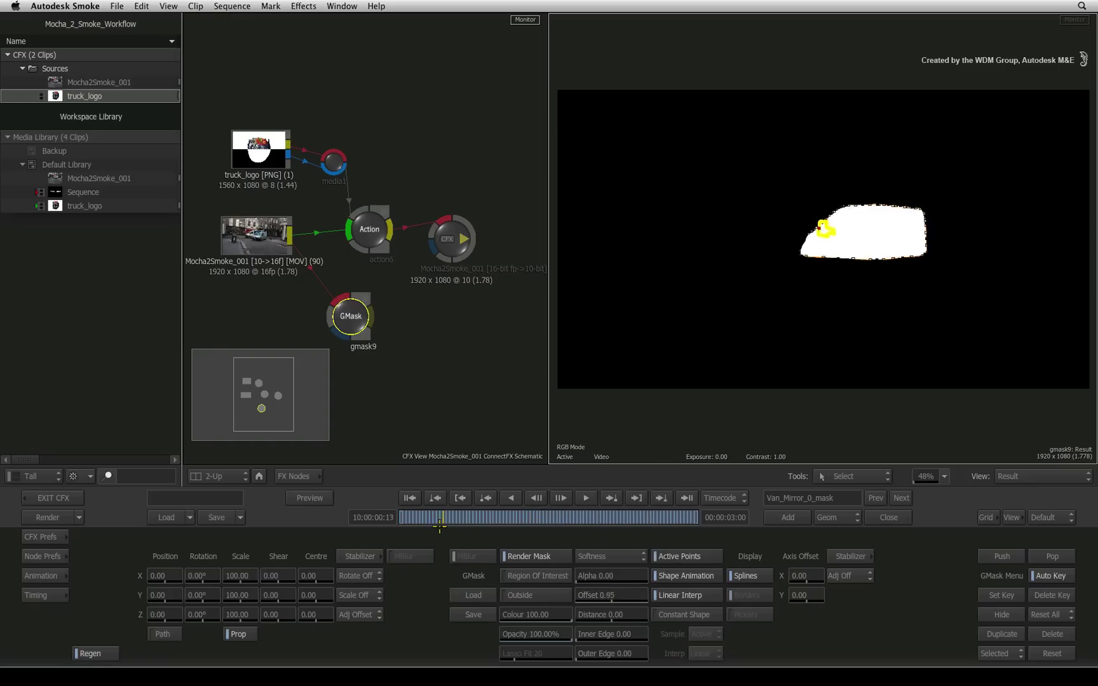
{"action": "left_click_drag", "start_coordinate": [591, 506], "coordinate": [556, 513]}
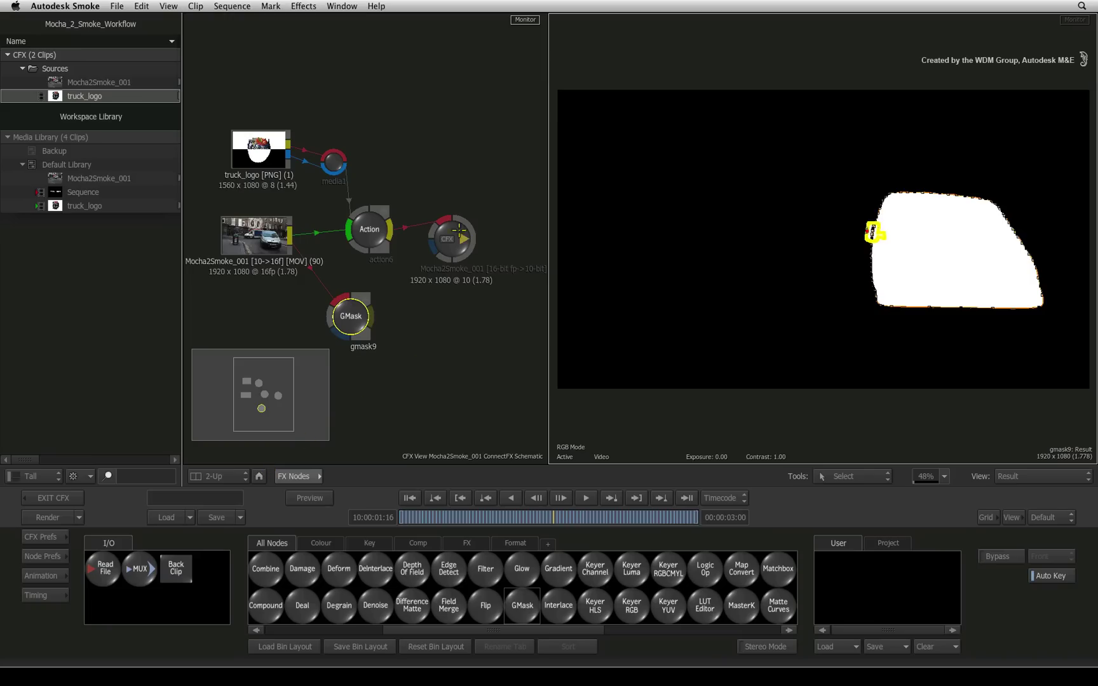
- Add a second media input node to the Action node and space out the surrounding nodes in the ConnectFX schematic
{"action": "left_click_drag", "start_coordinate": [455, 234], "coordinate": [511, 231]}
{"action": "left_click_drag", "start_coordinate": [376, 223], "coordinate": [406, 228]}
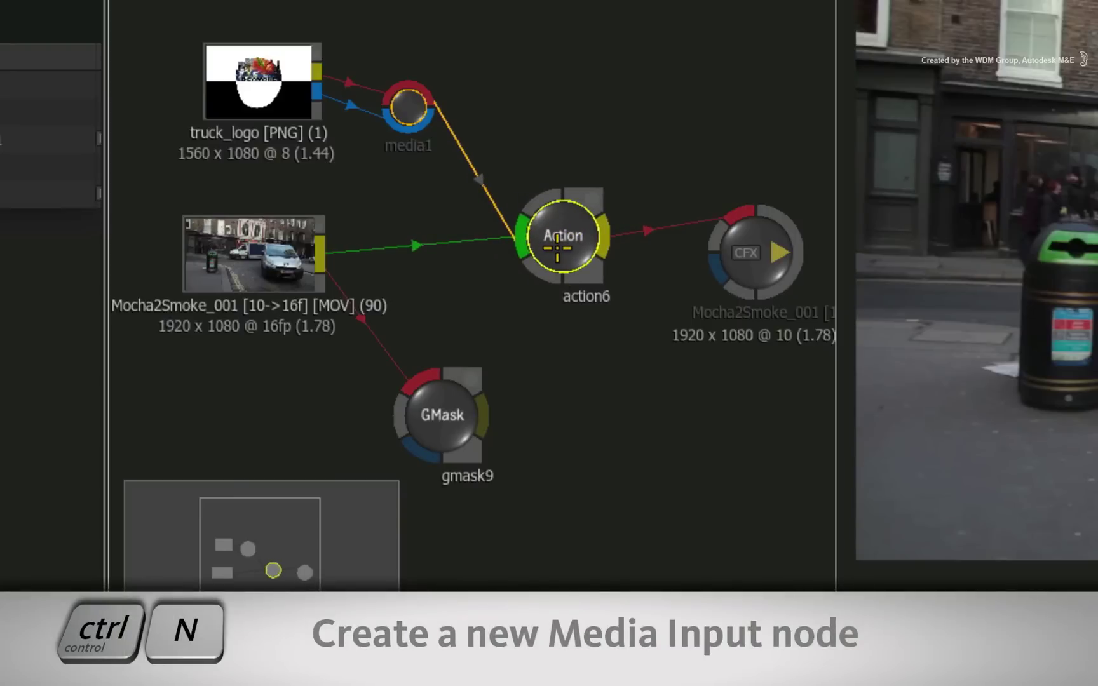
{"action": "key", "text": "ctrl+n"}
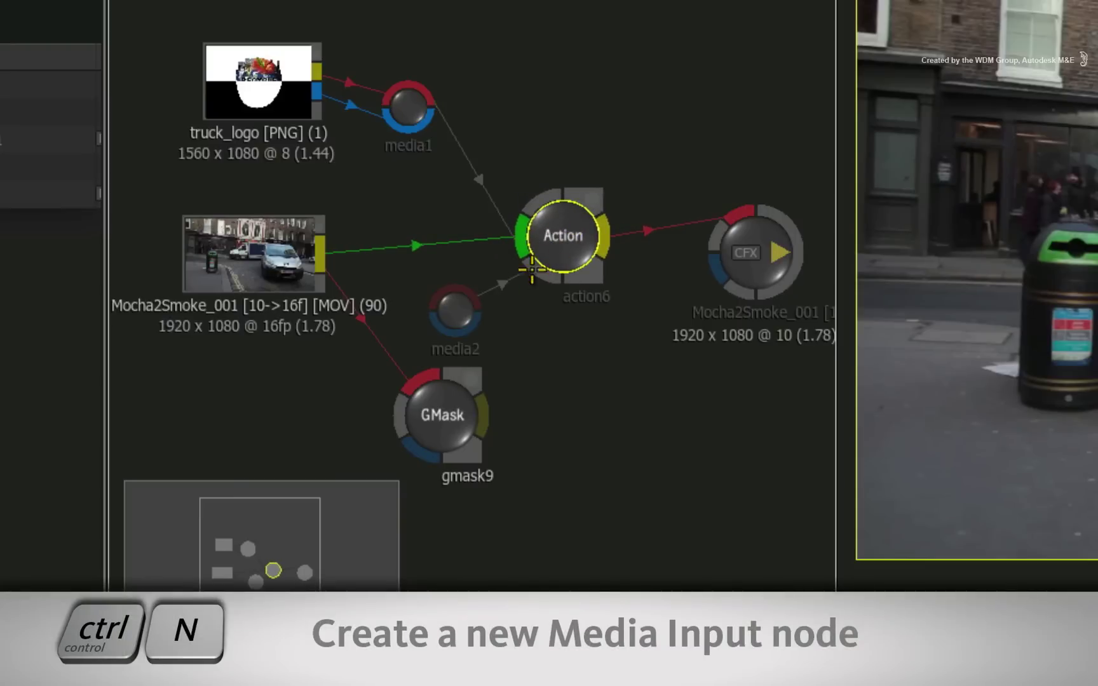
{"action": "left_click_drag", "start_coordinate": [447, 408], "coordinate": [345, 419]}
{"action": "left_click_drag", "start_coordinate": [454, 310], "coordinate": [483, 366]}
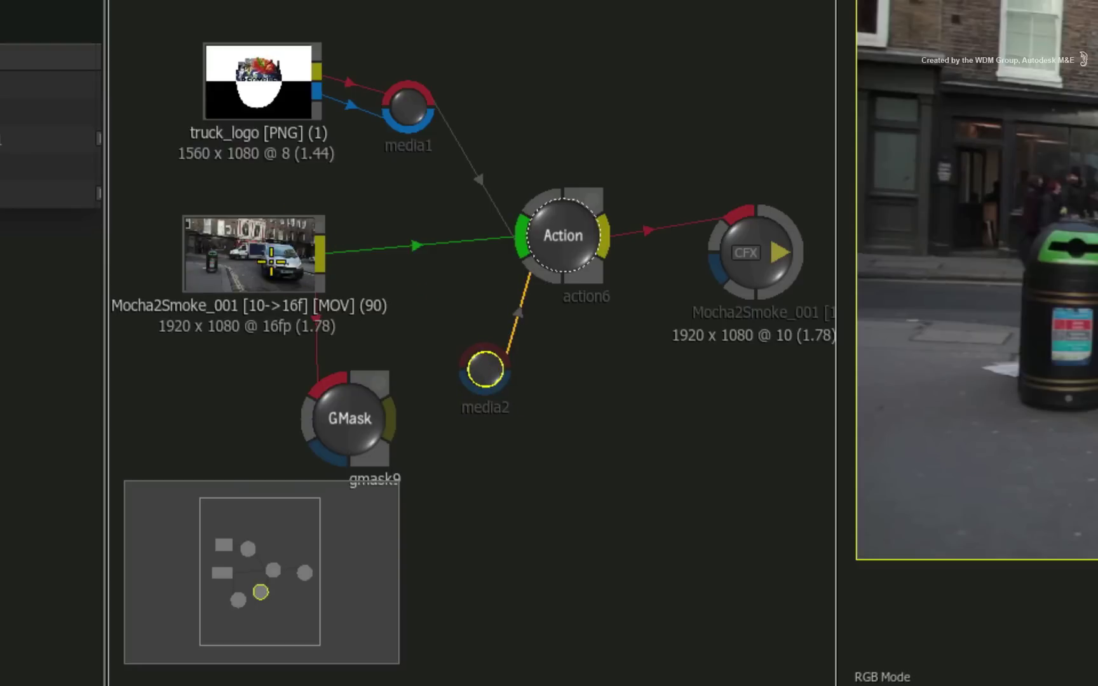
- Connect the Mocha2Smoke_001 clip and the GMask output to the new media node's front and matte inputs, and open the Action node
{"action": "left_click_drag", "start_coordinate": [320, 256], "coordinate": [486, 353]}
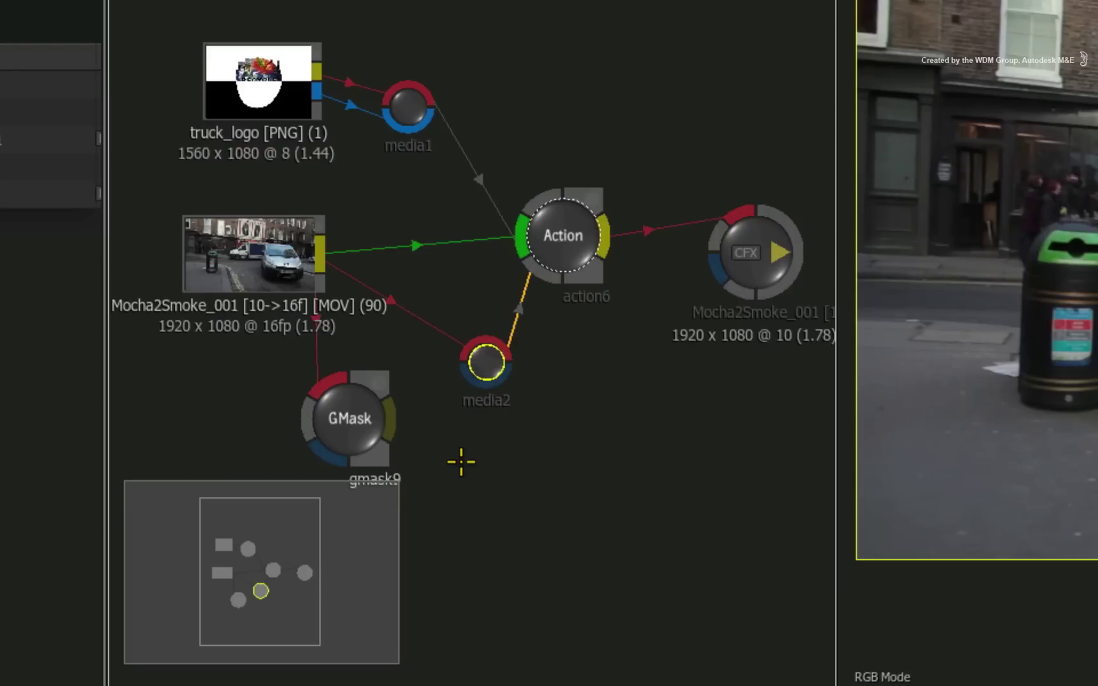
{"action": "left_click_drag", "start_coordinate": [366, 439], "coordinate": [497, 375]}
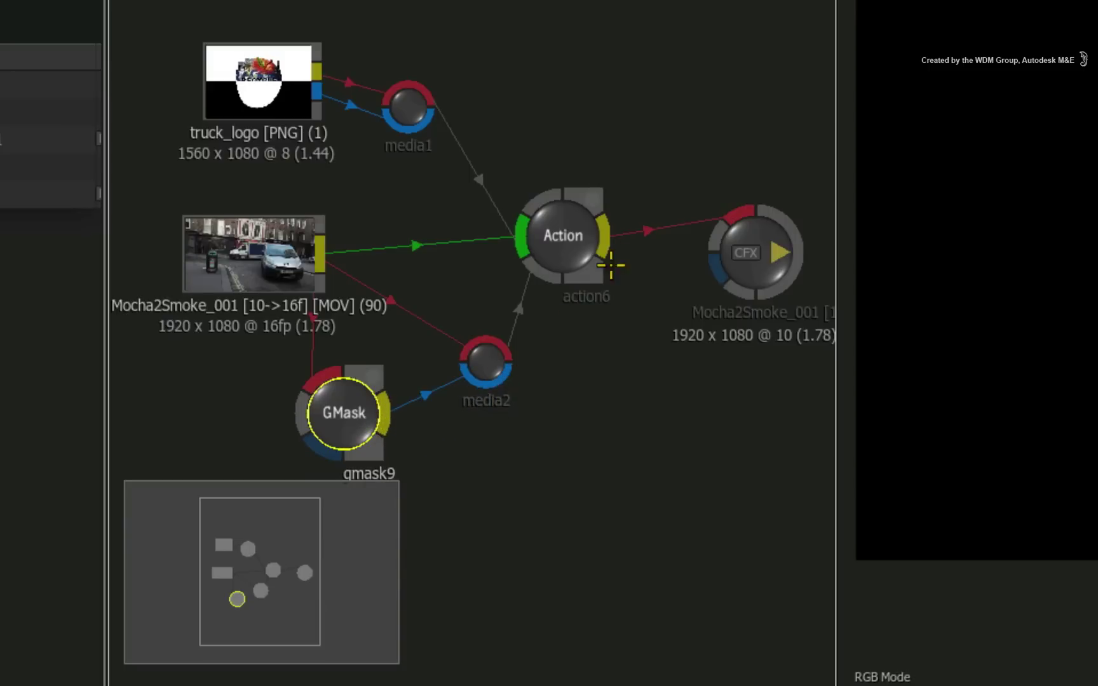
{"action": "left_click", "coordinate": [561, 230]}
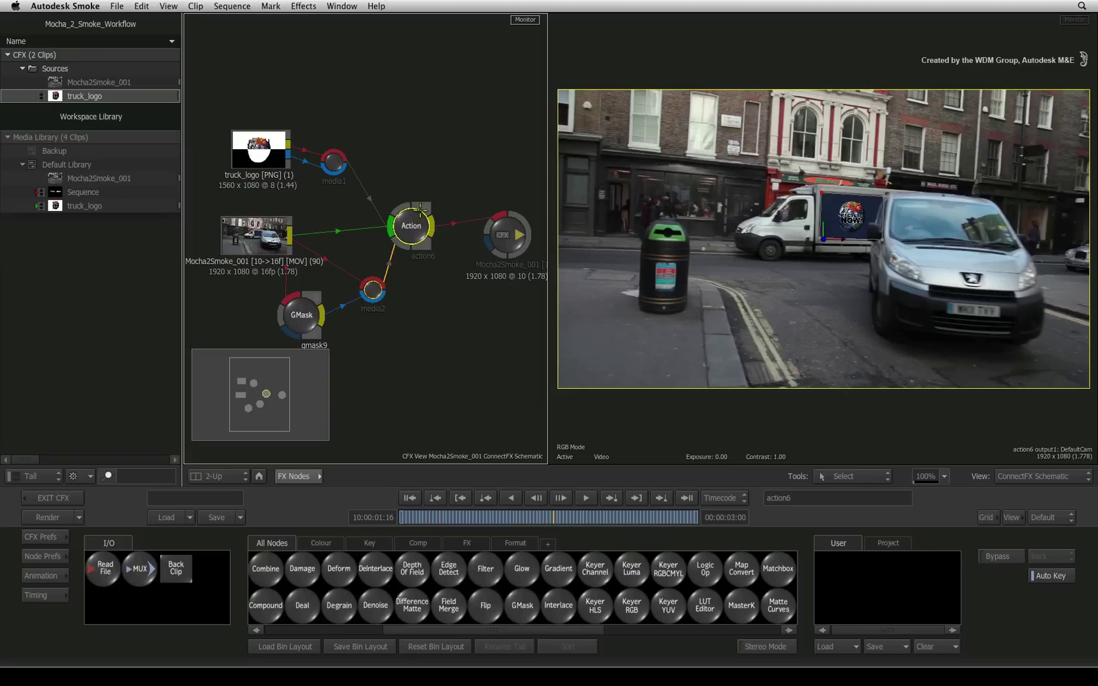
{"action": "double_click", "coordinate": [409, 230]}
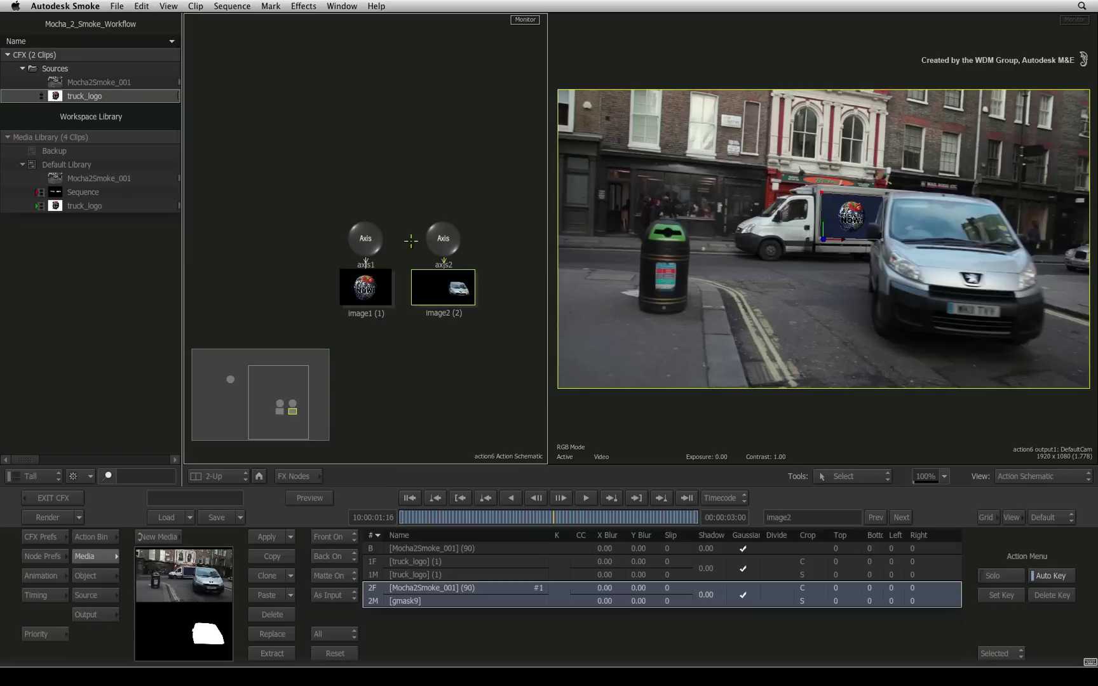